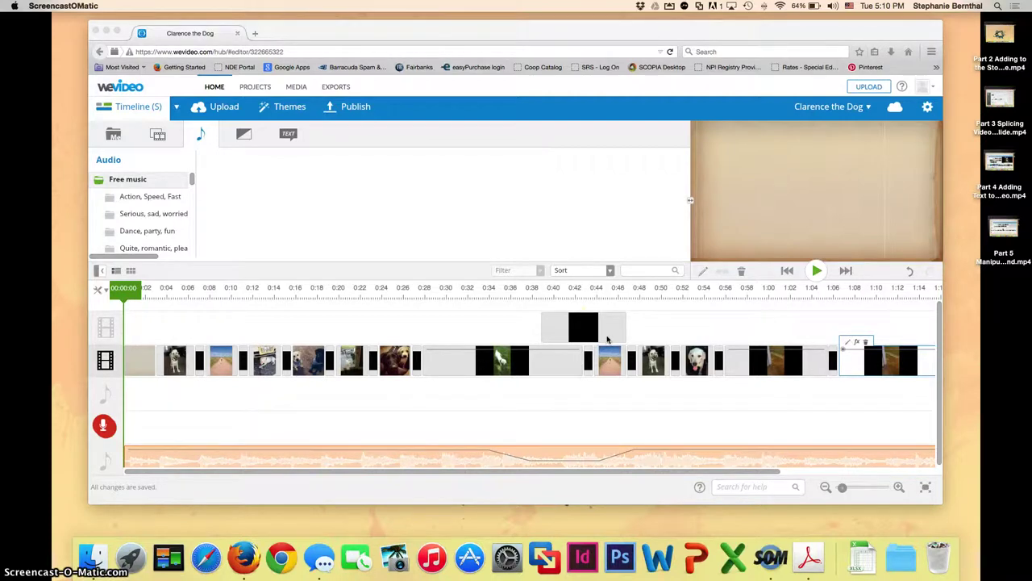
Open the Publish your video page for Clarence the Dog, with WeVideo at 720p HD.
click(355, 109)
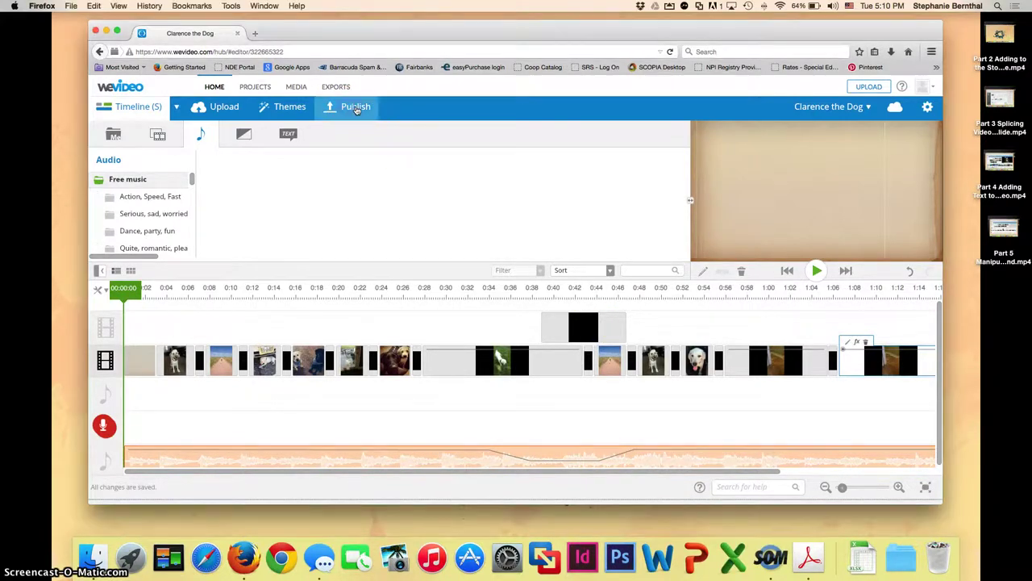
click(357, 109)
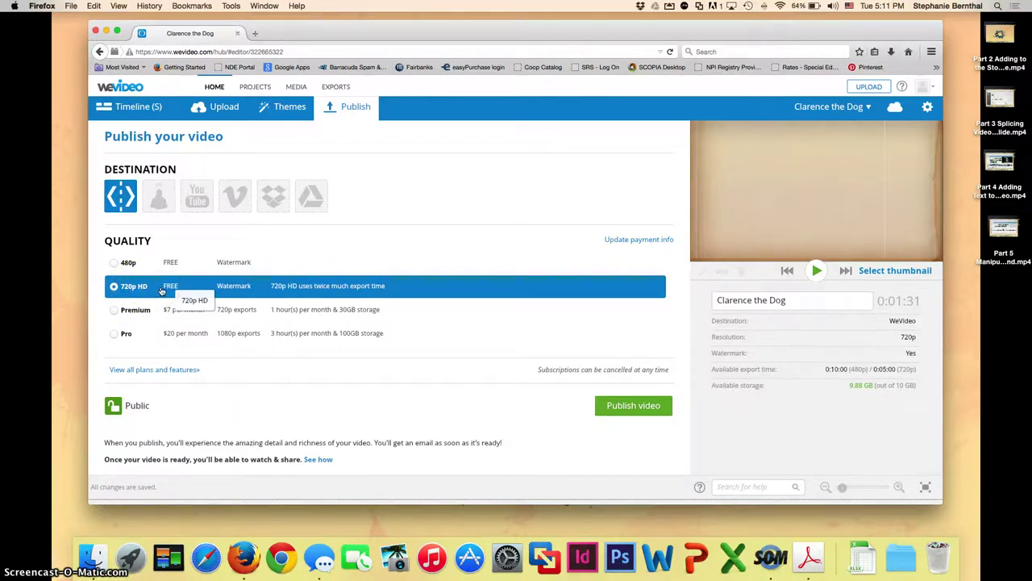
click(117, 264)
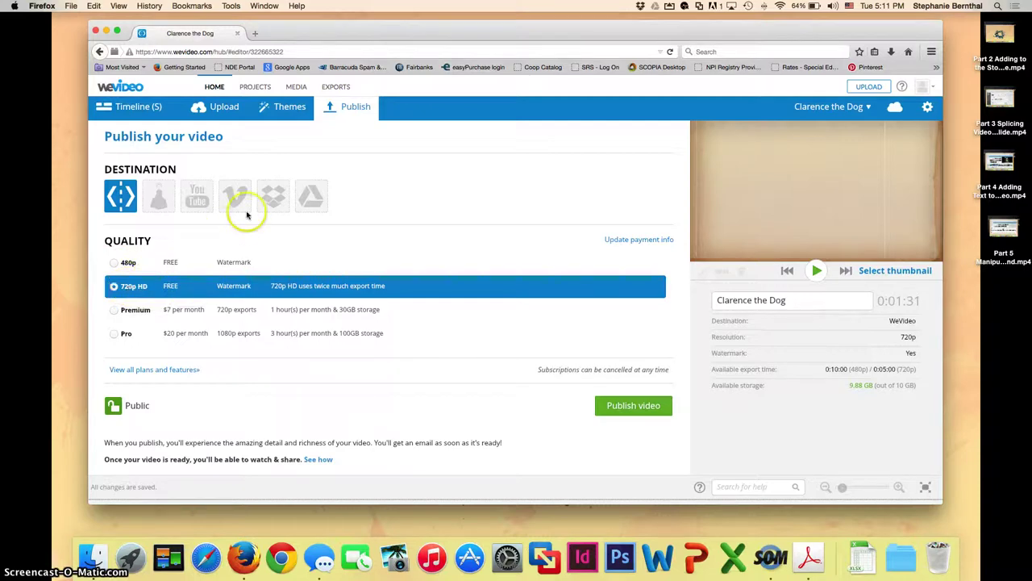
Add Google Drive as a second destination, signing in with the Google account and granting access.
click(310, 205)
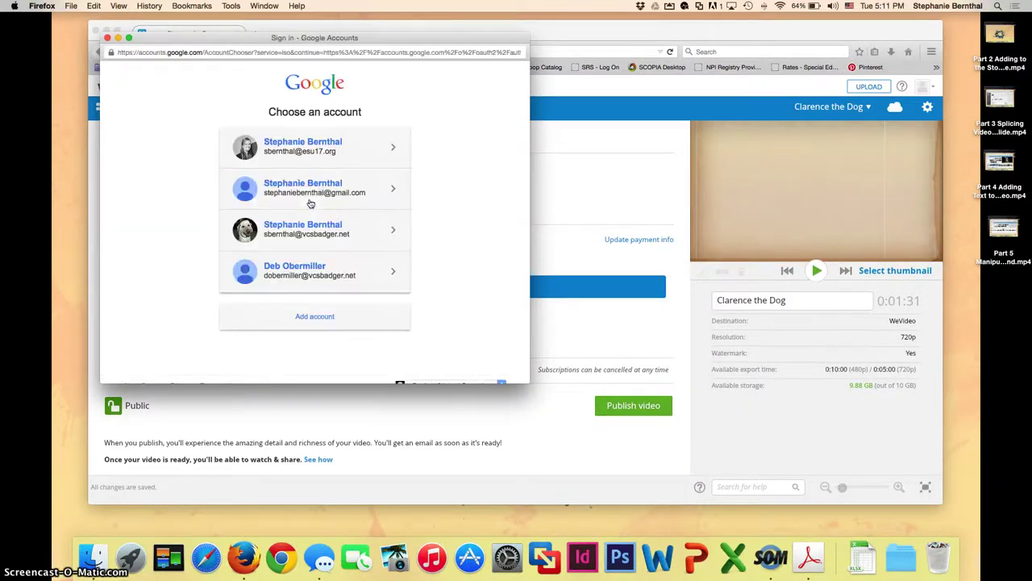
click(311, 230)
click(329, 229)
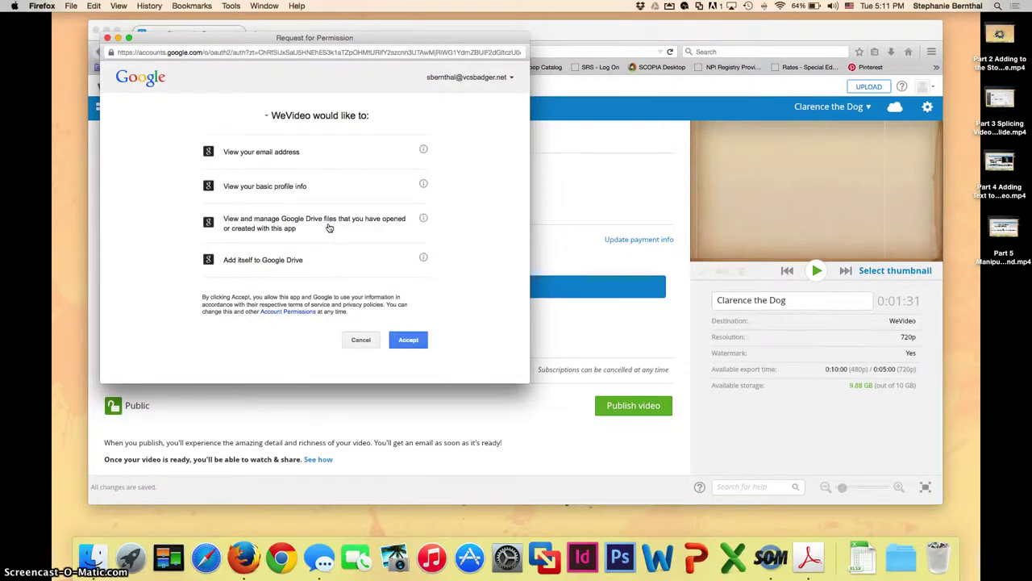
click(409, 340)
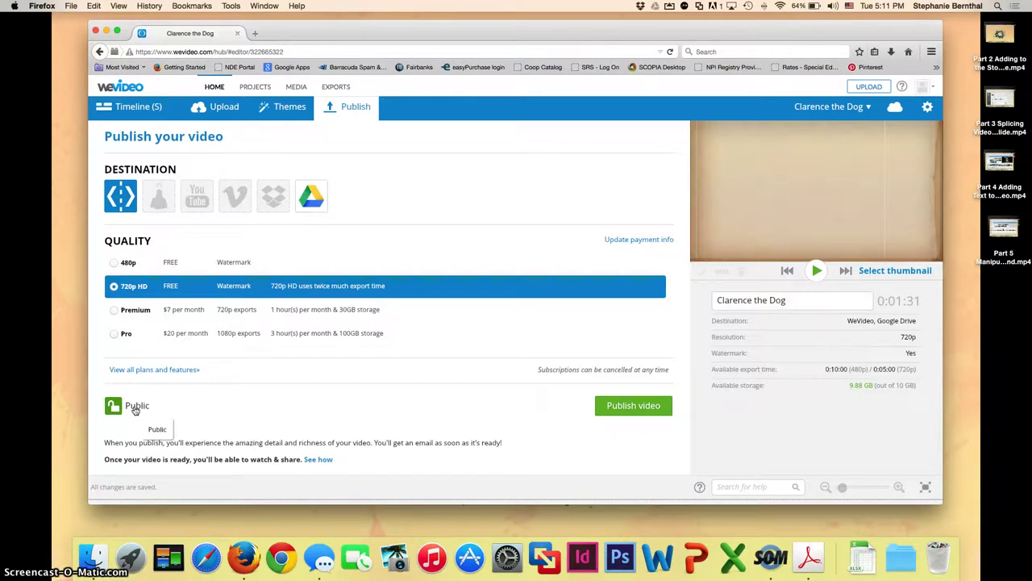
Set the video to Private, publish it, and pick 10 in the feedback survey.
click(136, 408)
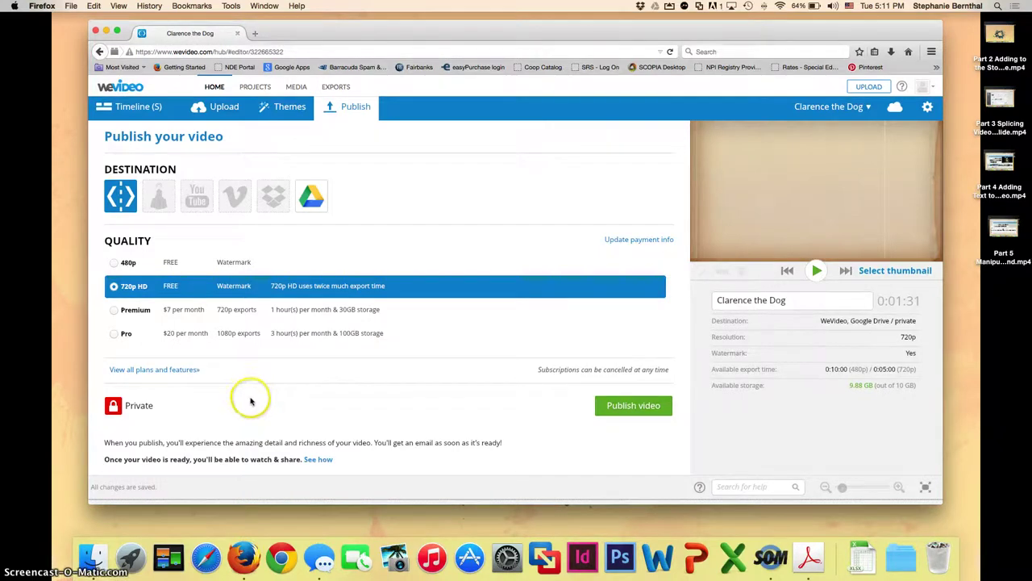
click(626, 405)
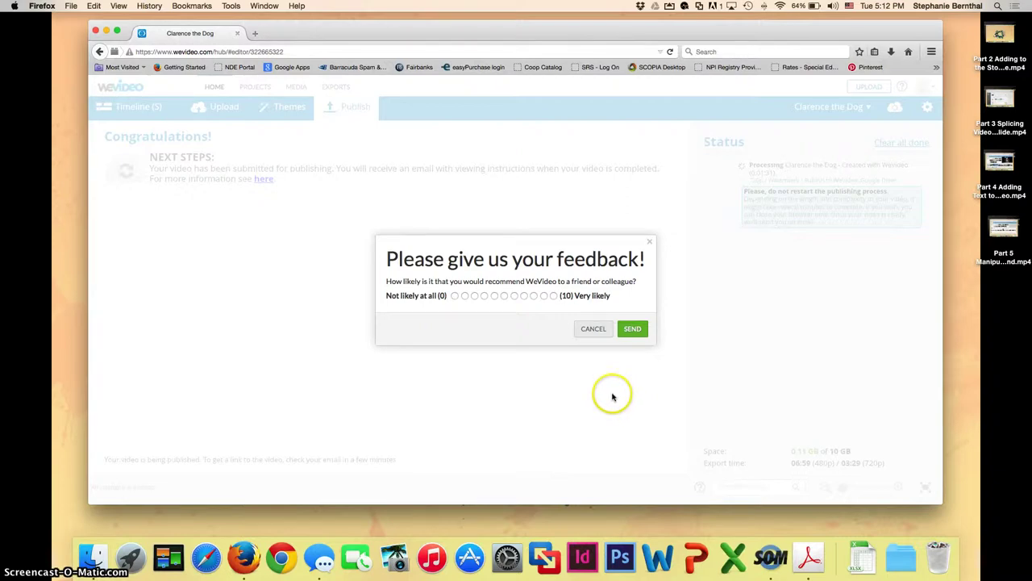
click(554, 295)
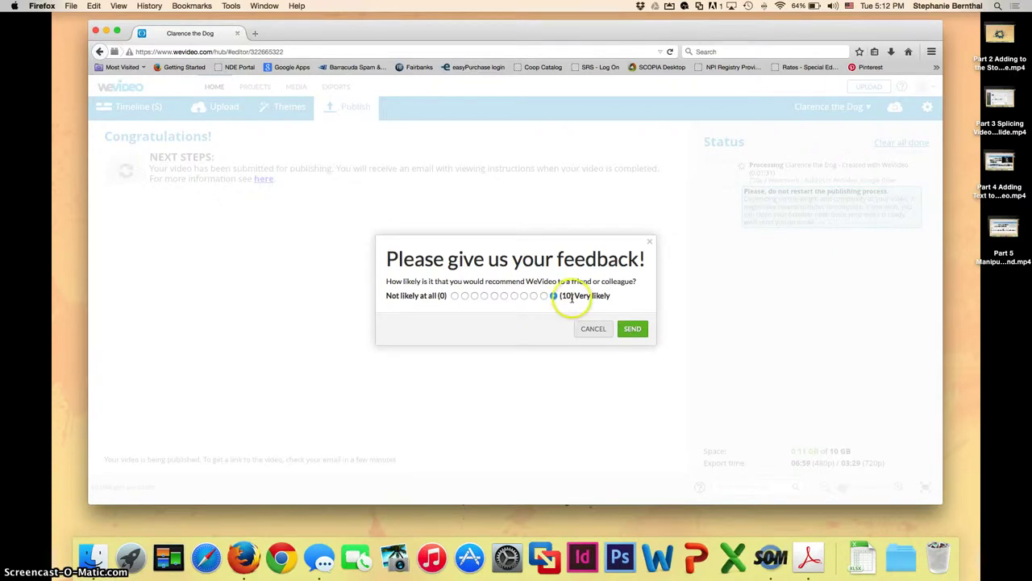
Send the (10) Very likely feedback rating and return to the Congratulations page.
click(633, 331)
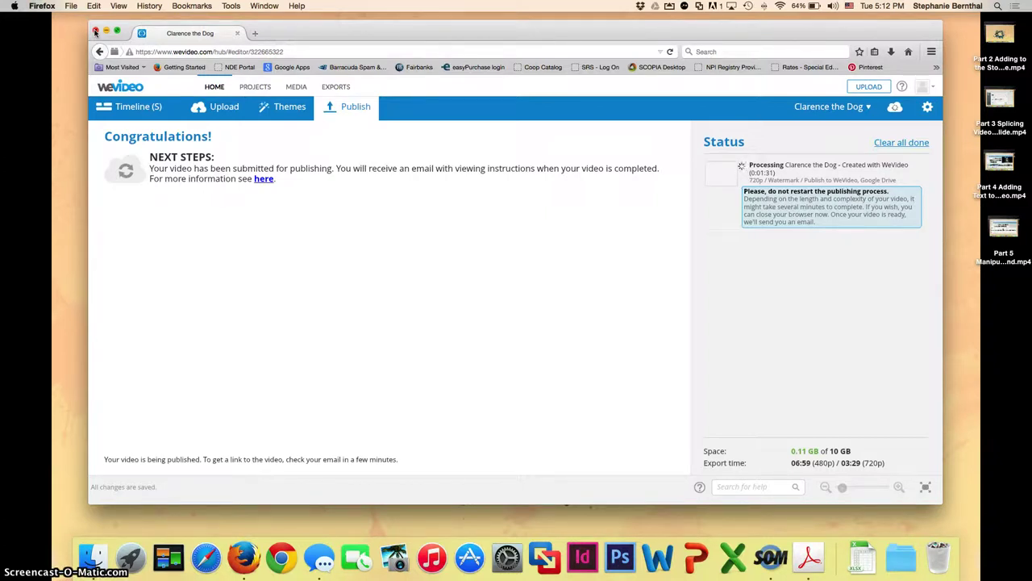
click(95, 32)
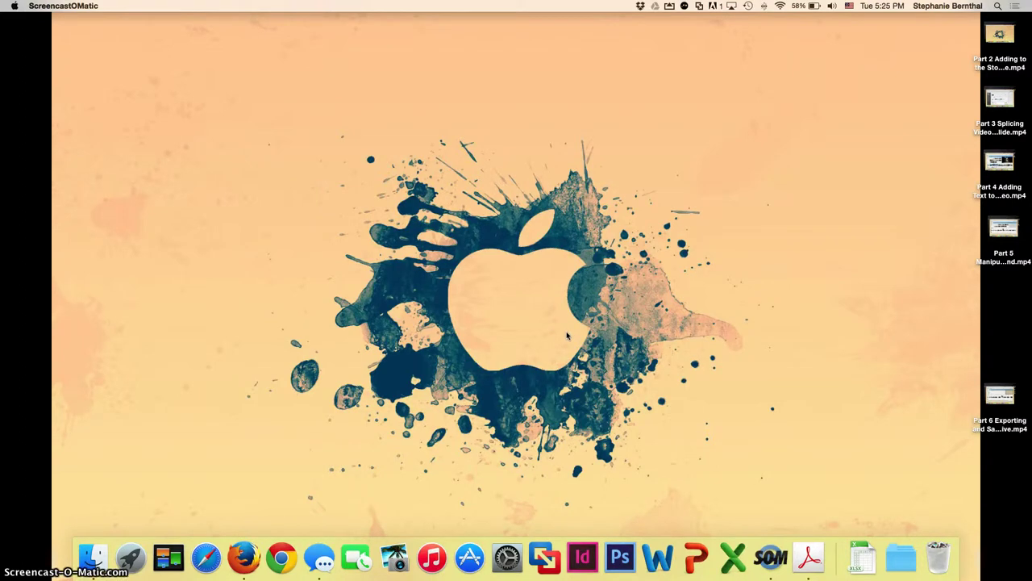
click(250, 555)
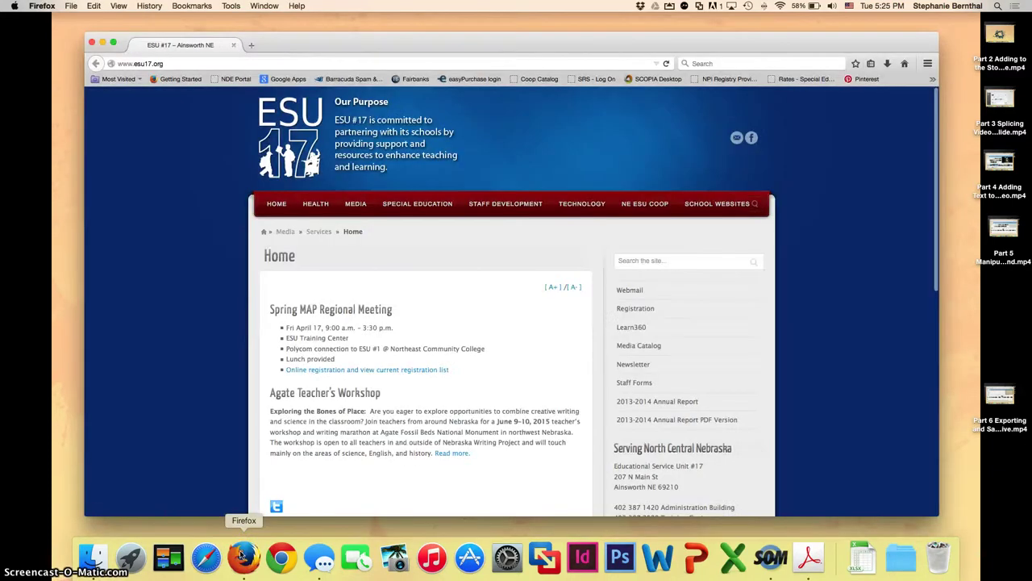
click(157, 63)
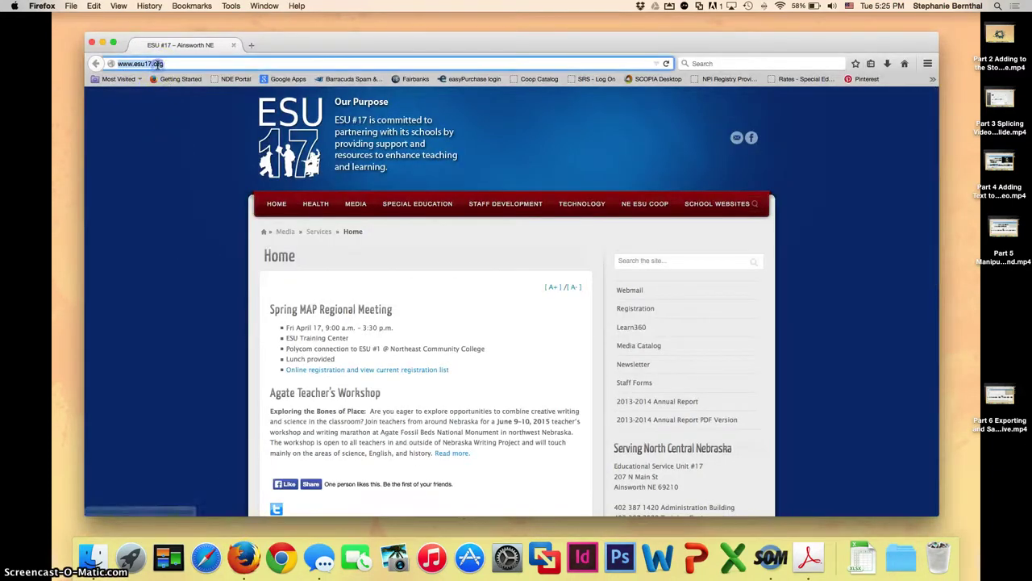
text(www.google.)
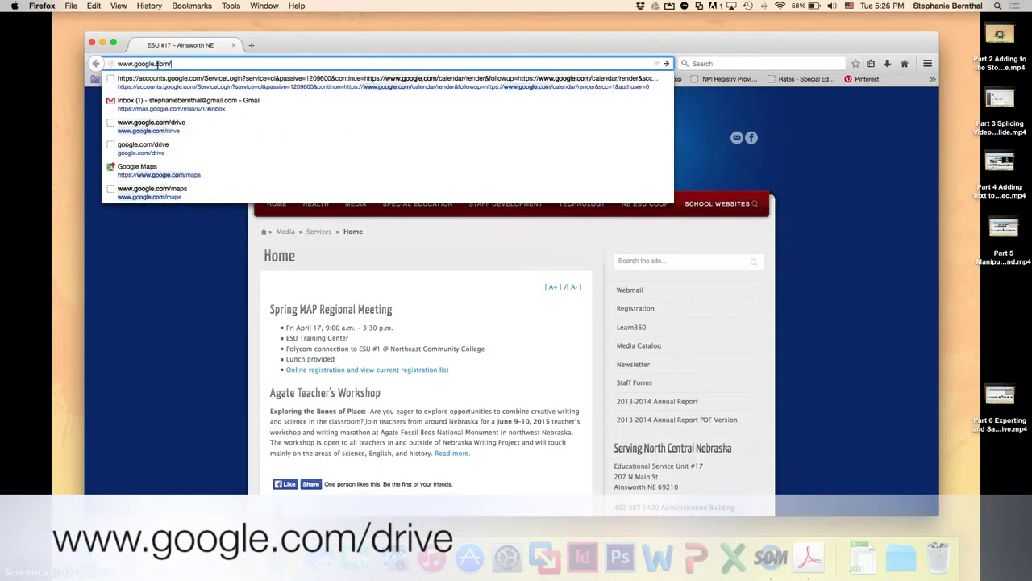
text(com/drive)
key(Return)
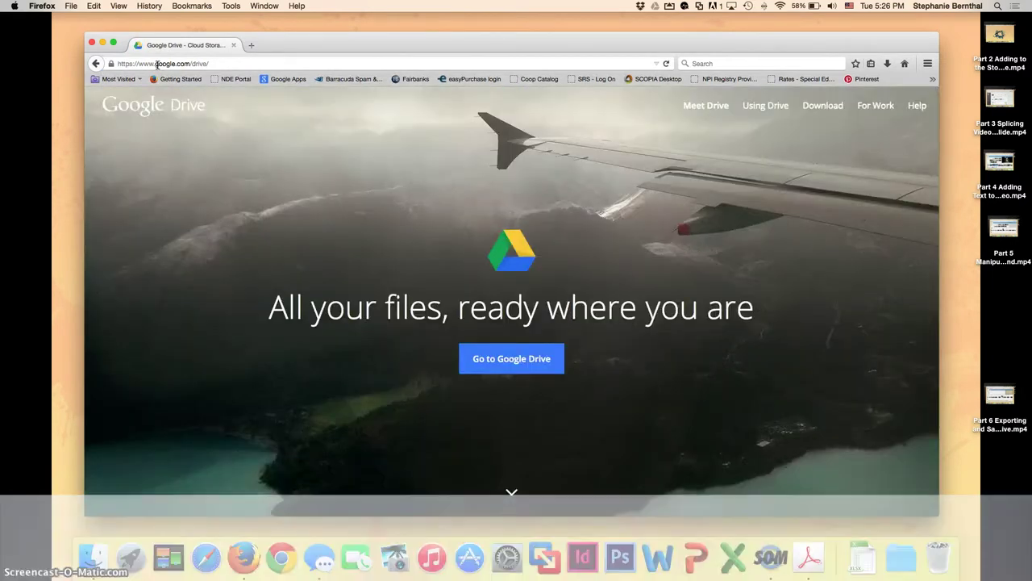
click(151, 64)
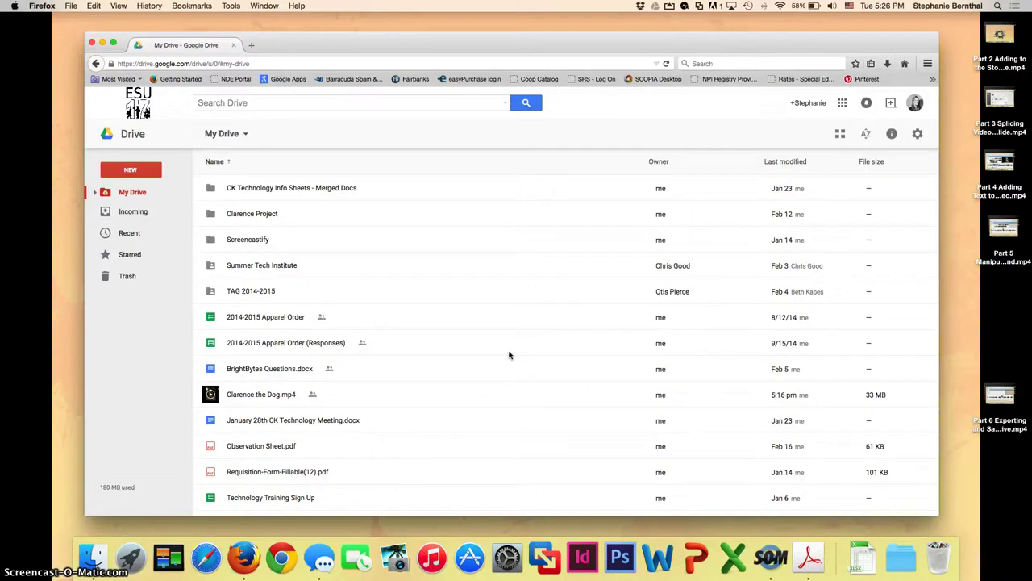
Select Clarence the Dog.mp4 in My Drive and bring up its sharing options.
click(268, 395)
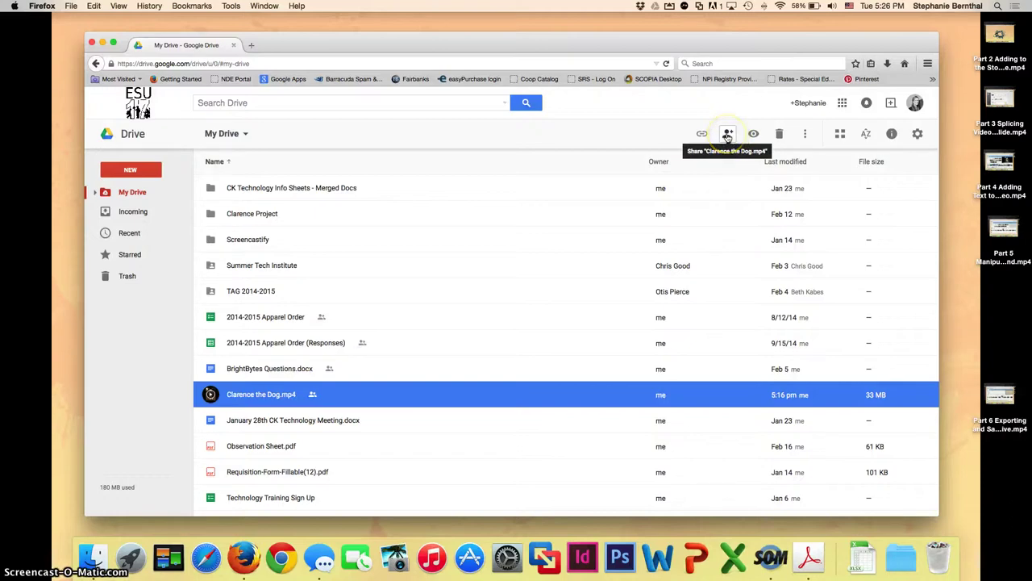
click(727, 135)
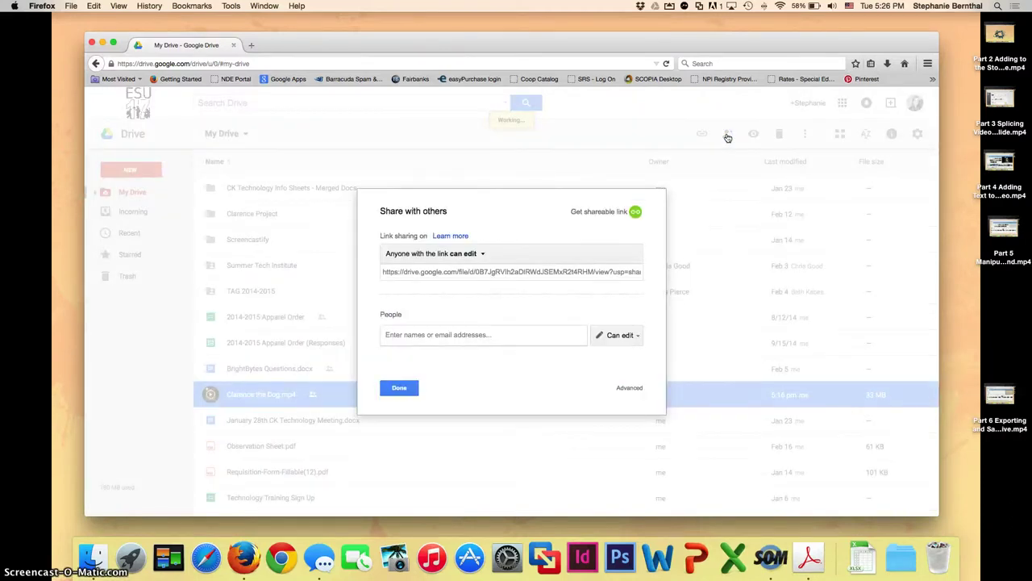
Save link sharing for Clarence the Dog.mp4 as 'Anyone with the link can edit'.
click(720, 131)
click(464, 255)
click(405, 370)
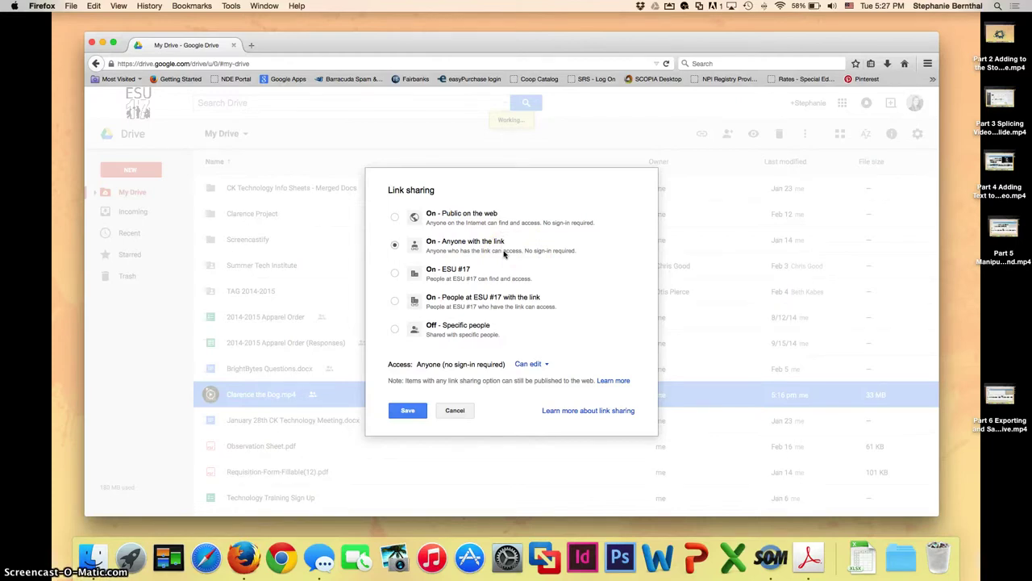
click(531, 364)
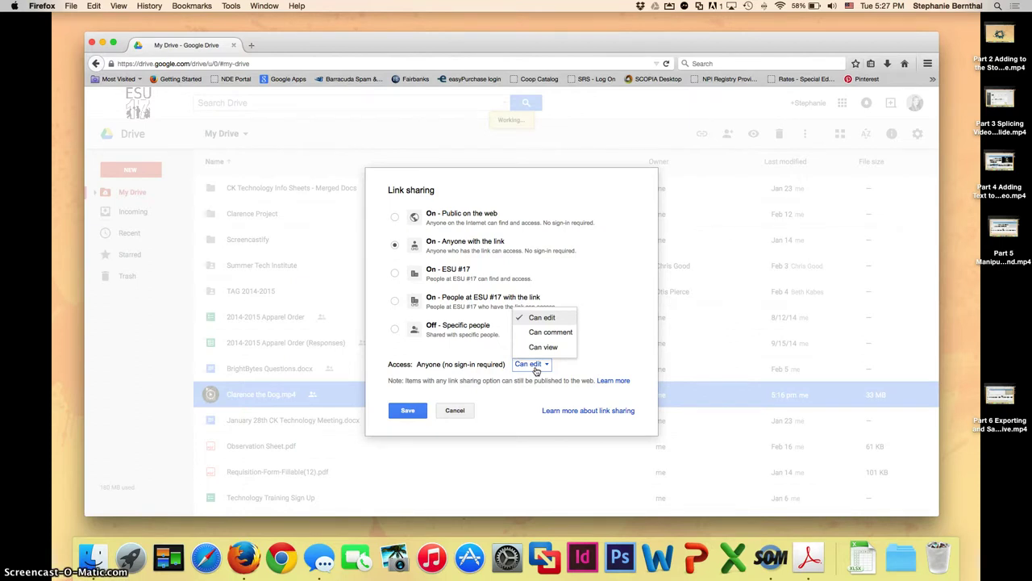
click(534, 366)
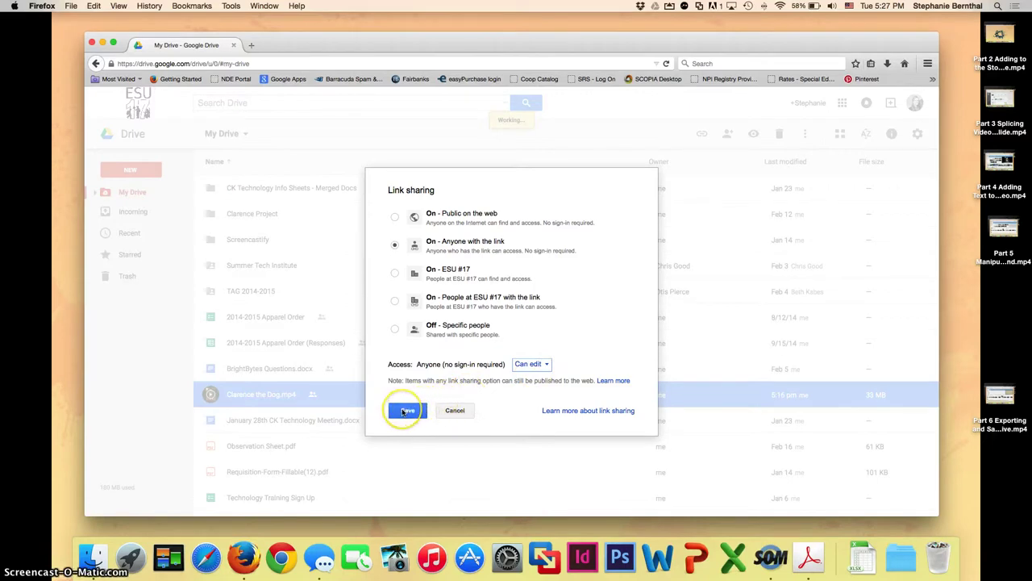
click(405, 410)
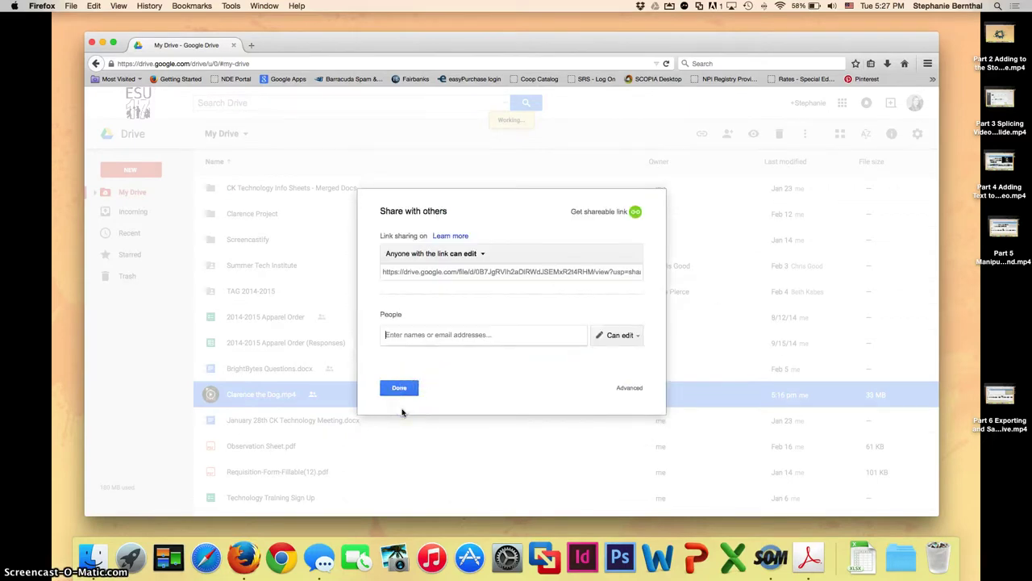
Enter two school e-mail addresses, remove the first, and send the edit invitation.
click(386, 334)
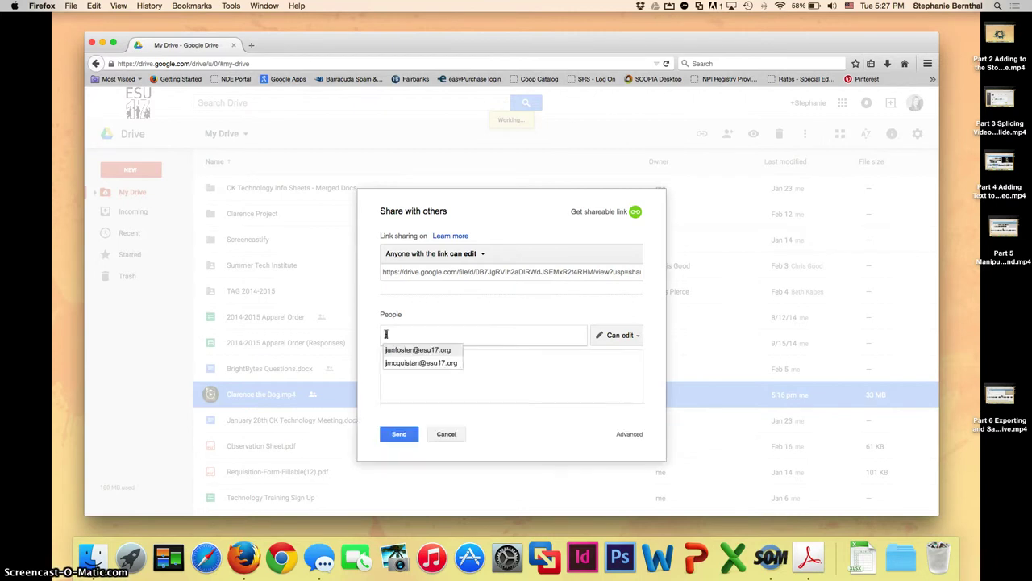
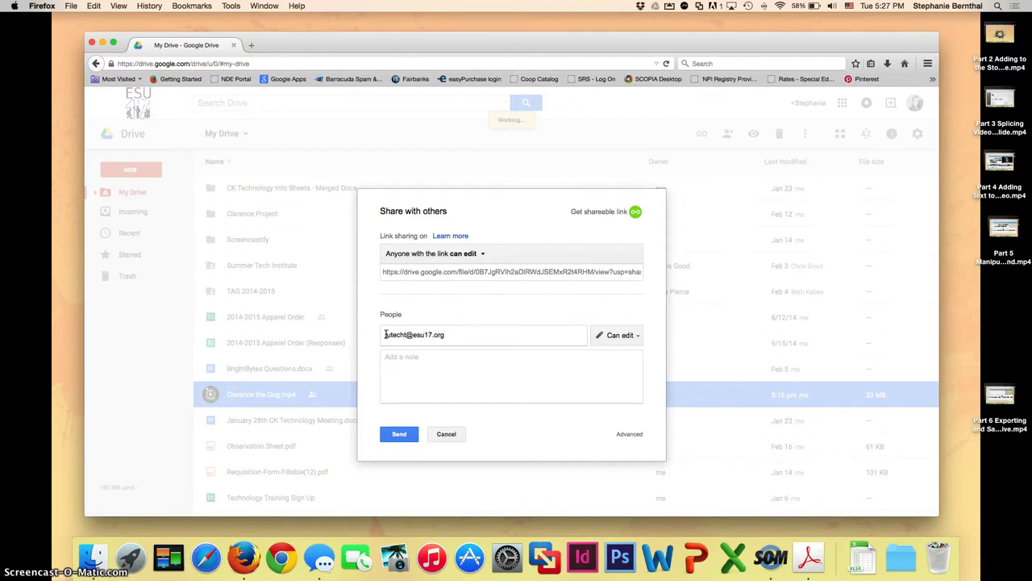
key(Return)
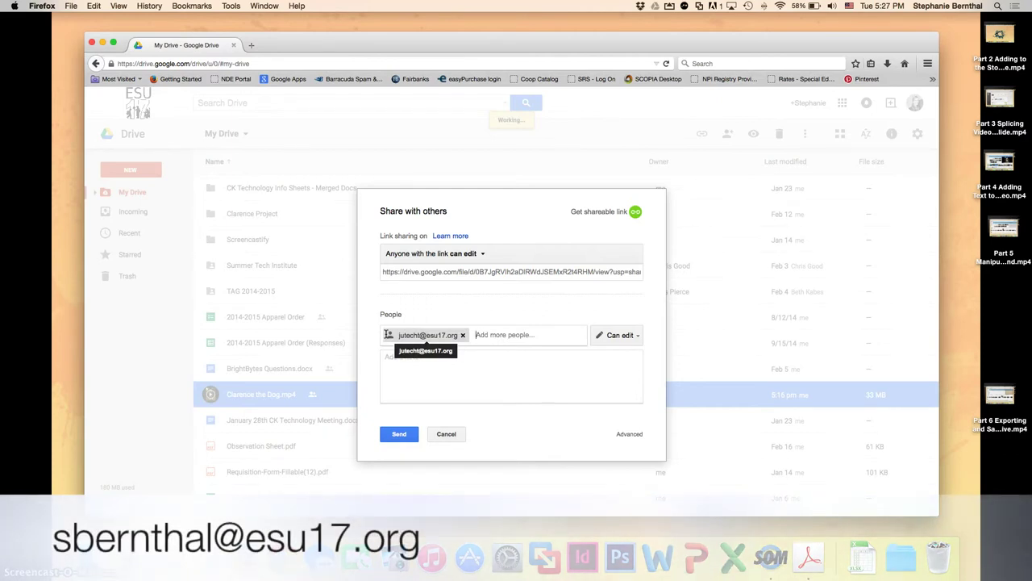
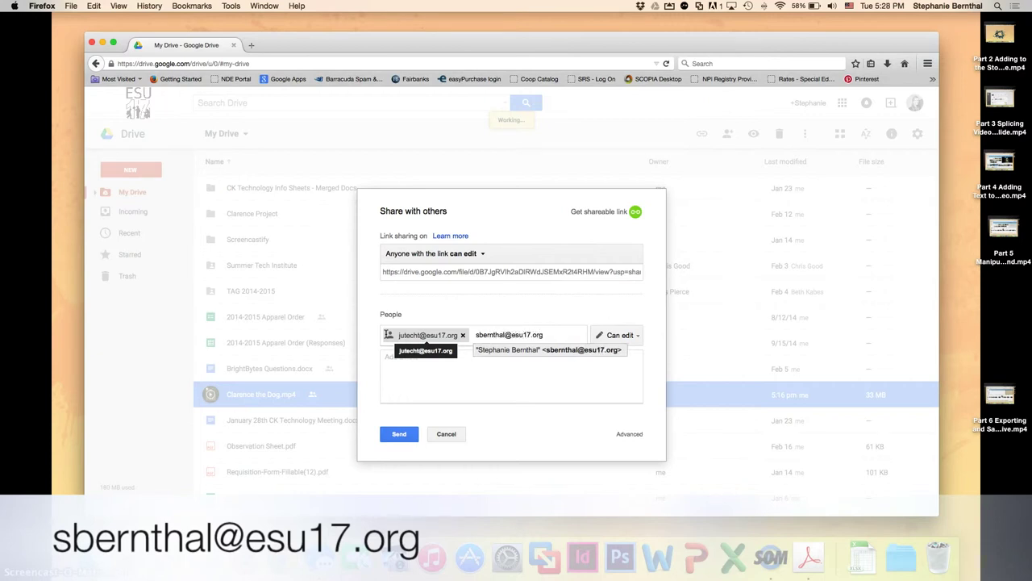
key(Return)
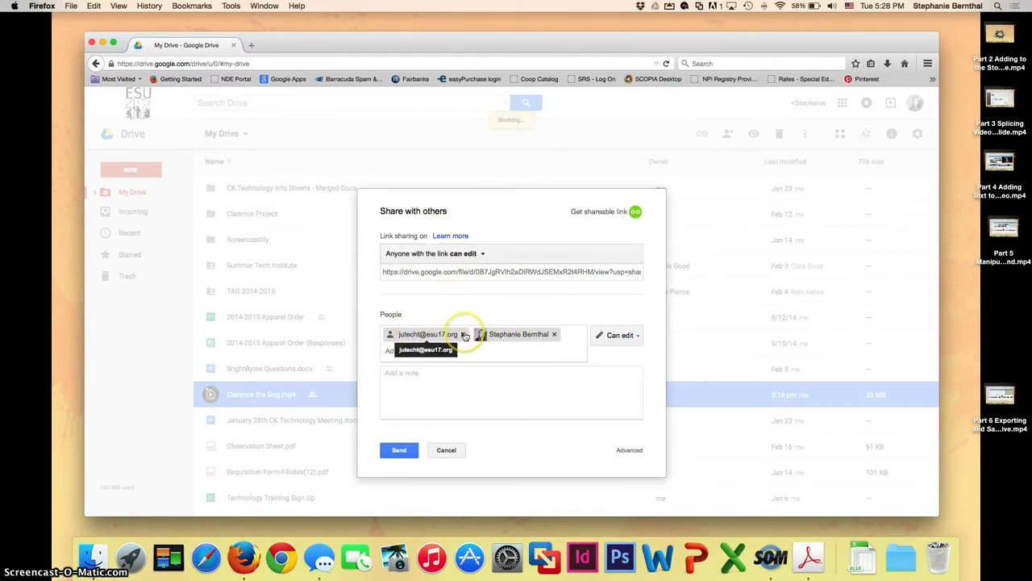
click(465, 335)
click(399, 433)
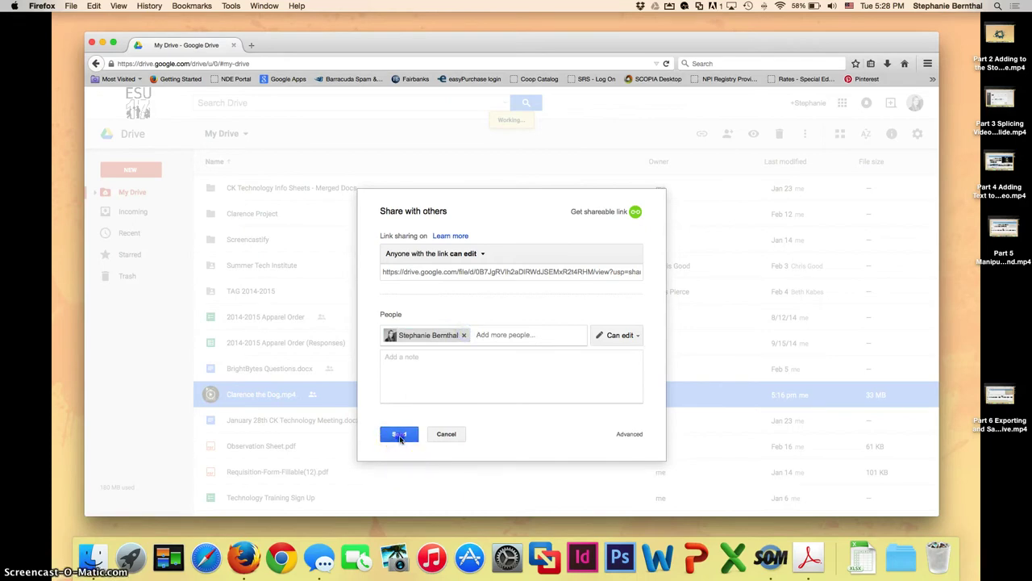